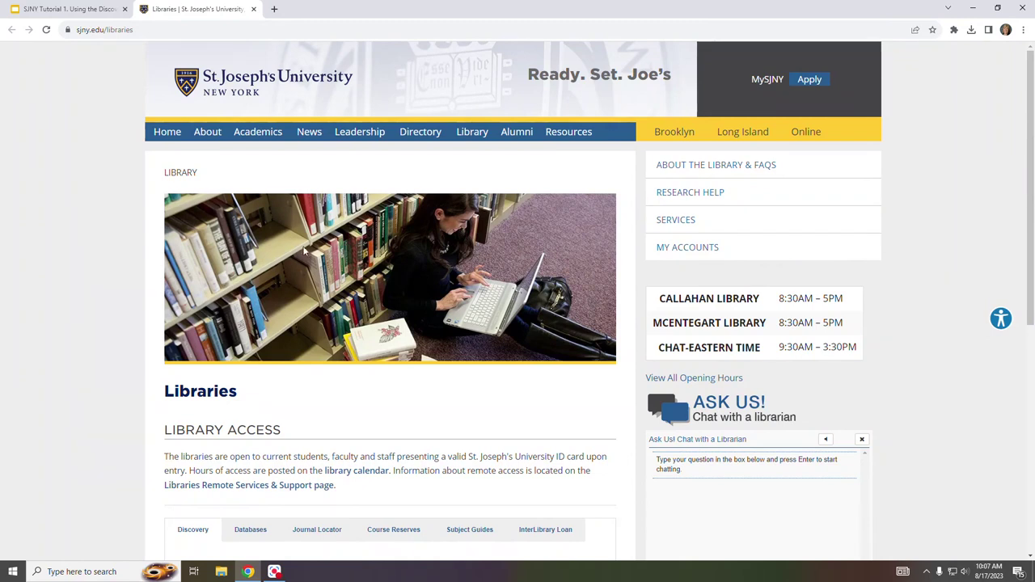
Step: Scroll down the Libraries page to bring the Discovery search form into view
{"action": "scroll", "coordinate": [369, 287], "scroll_direction": "down", "scroll_amount": 3}
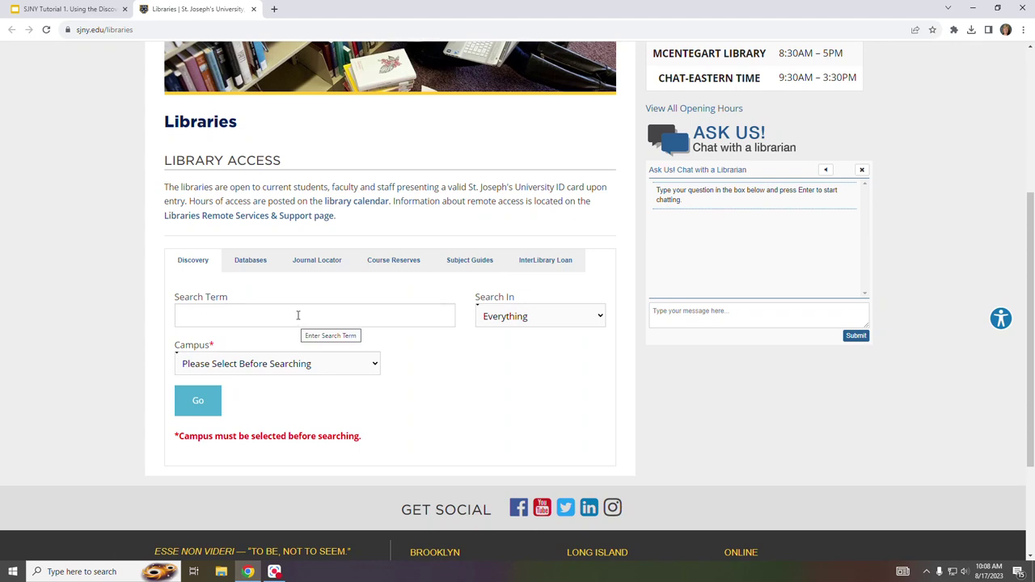
Step: Search 'artificial intelligence' at Callahan Library, Long Island Campus using the suggested term
{"action": "left_click", "coordinate": [298, 315]}
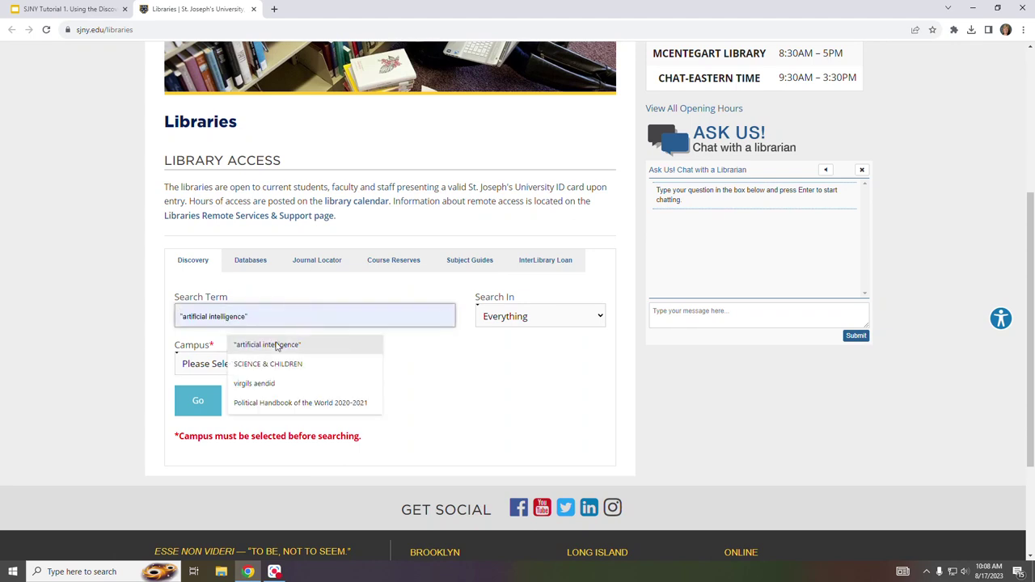
{"action": "left_click", "coordinate": [276, 346]}
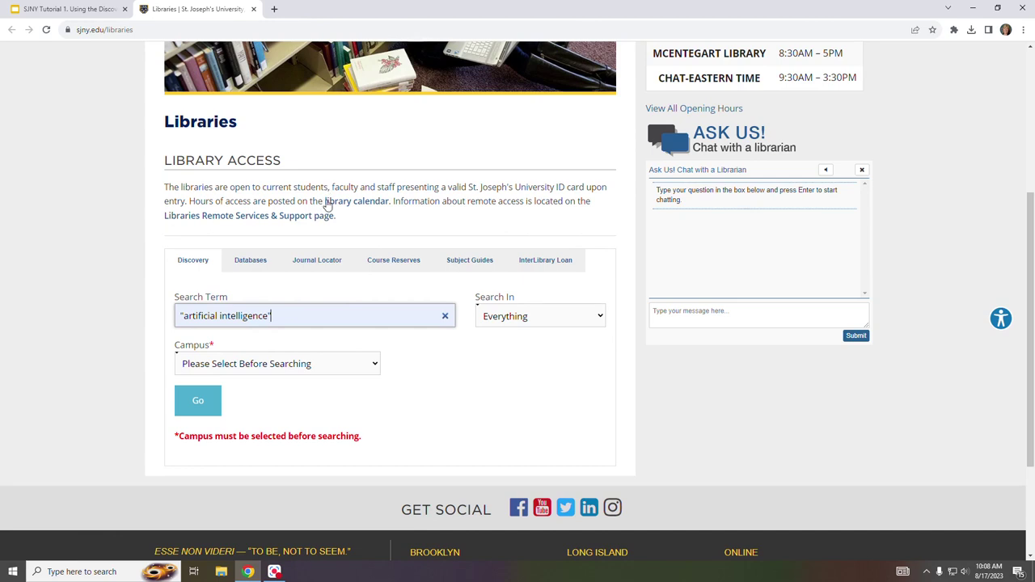
{"action": "left_click", "coordinate": [376, 363]}
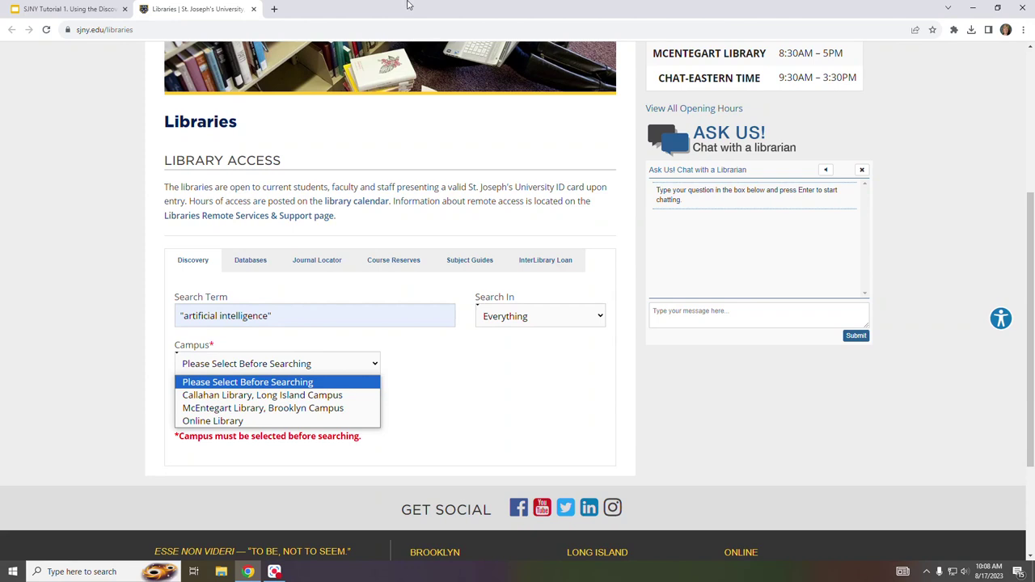
{"action": "left_click", "coordinate": [311, 396]}
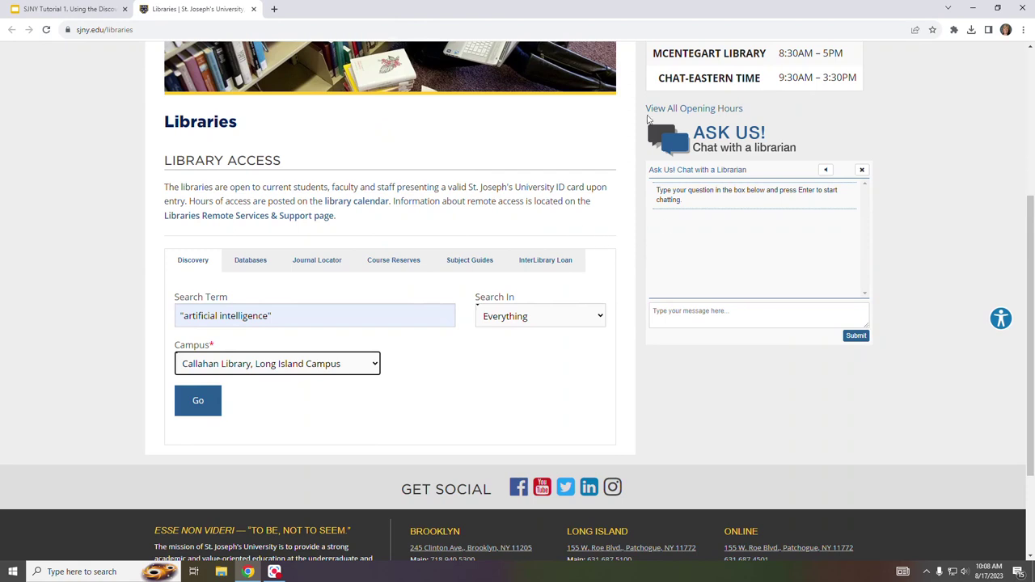
{"action": "left_click", "coordinate": [600, 315]}
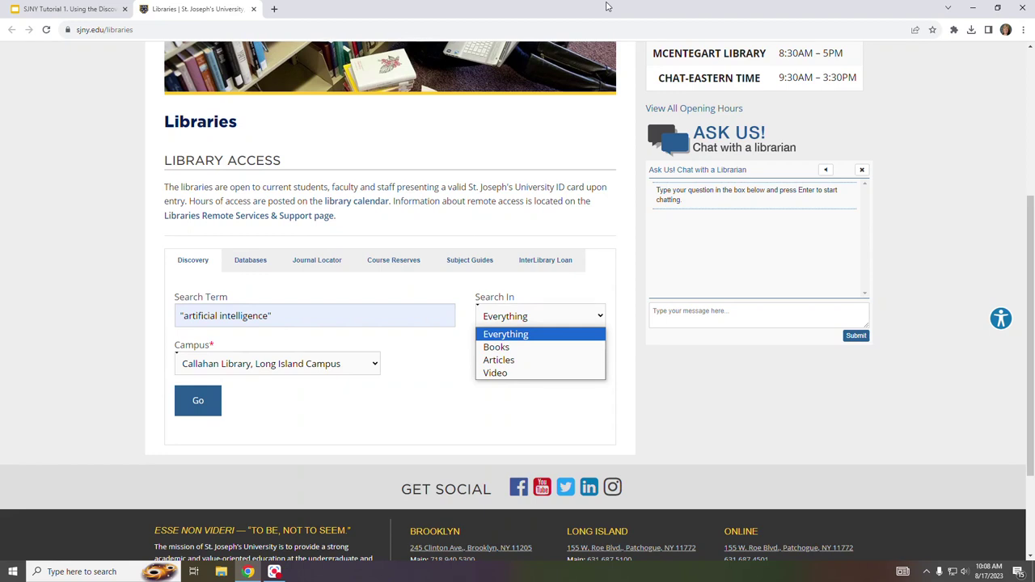
{"action": "left_click", "coordinate": [207, 407]}
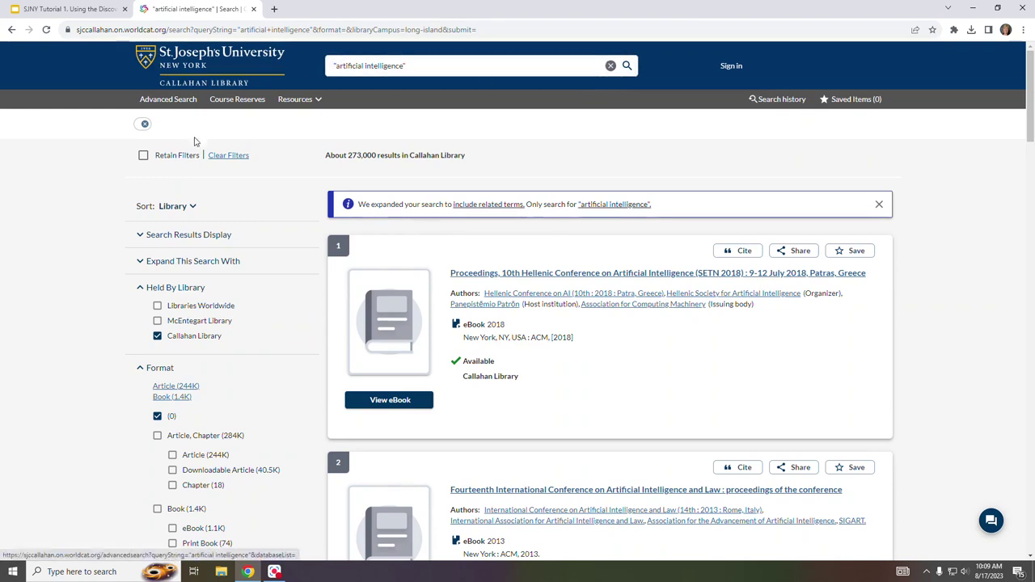
{"action": "scroll", "coordinate": [198, 296], "scroll_direction": "down", "scroll_amount": 4}
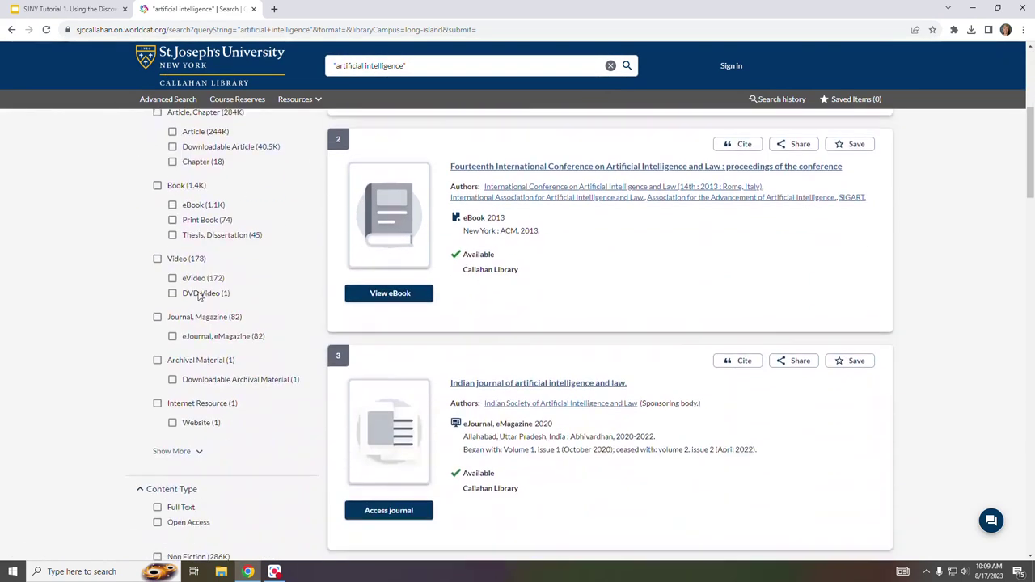
{"action": "scroll", "coordinate": [198, 296], "scroll_direction": "down", "scroll_amount": 2}
{"action": "scroll", "coordinate": [199, 299], "scroll_direction": "down", "scroll_amount": 1}
{"action": "scroll", "coordinate": [199, 299], "scroll_direction": "down", "scroll_amount": 2}
{"action": "scroll", "coordinate": [194, 202], "scroll_direction": "up", "scroll_amount": 5}
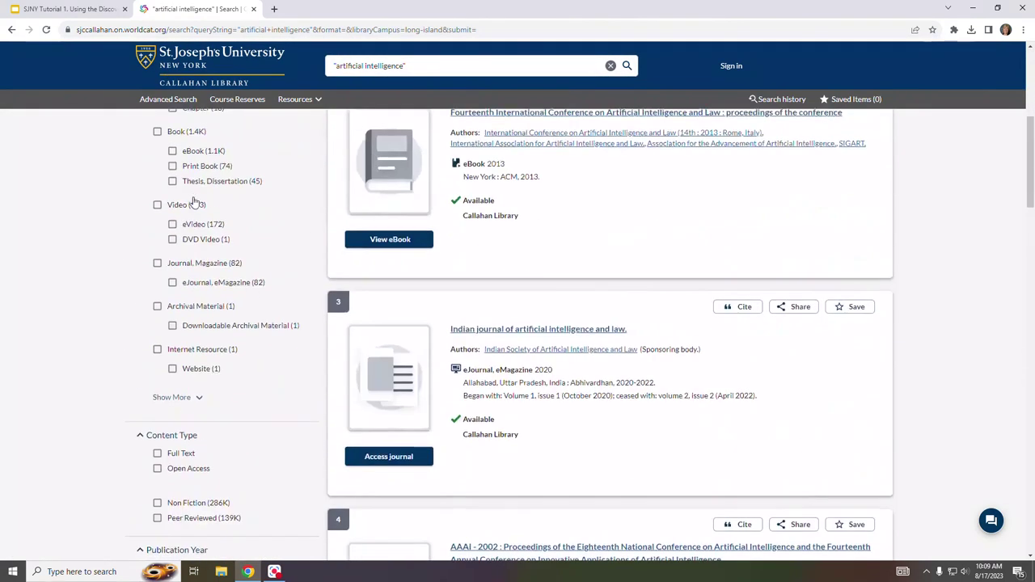
{"action": "scroll", "coordinate": [194, 203], "scroll_direction": "up", "scroll_amount": 3}
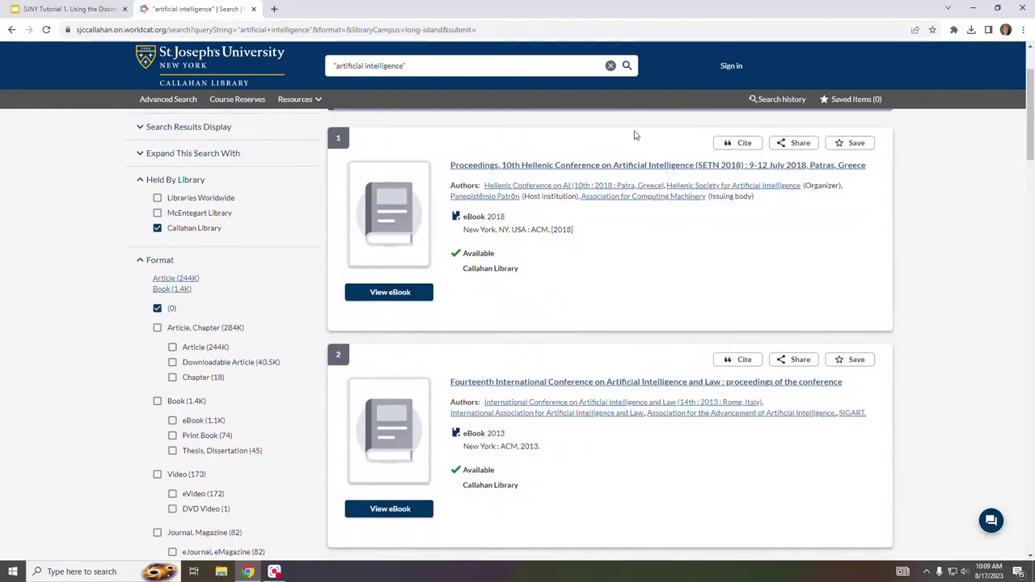
{"action": "scroll", "coordinate": [704, 275], "scroll_direction": "down", "scroll_amount": 1}
{"action": "scroll", "coordinate": [739, 347], "scroll_direction": "down", "scroll_amount": 3}
{"action": "scroll", "coordinate": [744, 354], "scroll_direction": "down", "scroll_amount": 1}
{"action": "scroll", "coordinate": [744, 354], "scroll_direction": "down", "scroll_amount": 3}
{"action": "scroll", "coordinate": [744, 354], "scroll_direction": "up", "scroll_amount": 1}
{"action": "scroll", "coordinate": [746, 339], "scroll_direction": "up", "scroll_amount": 6}
{"action": "scroll", "coordinate": [746, 327], "scroll_direction": "up", "scroll_amount": 2}
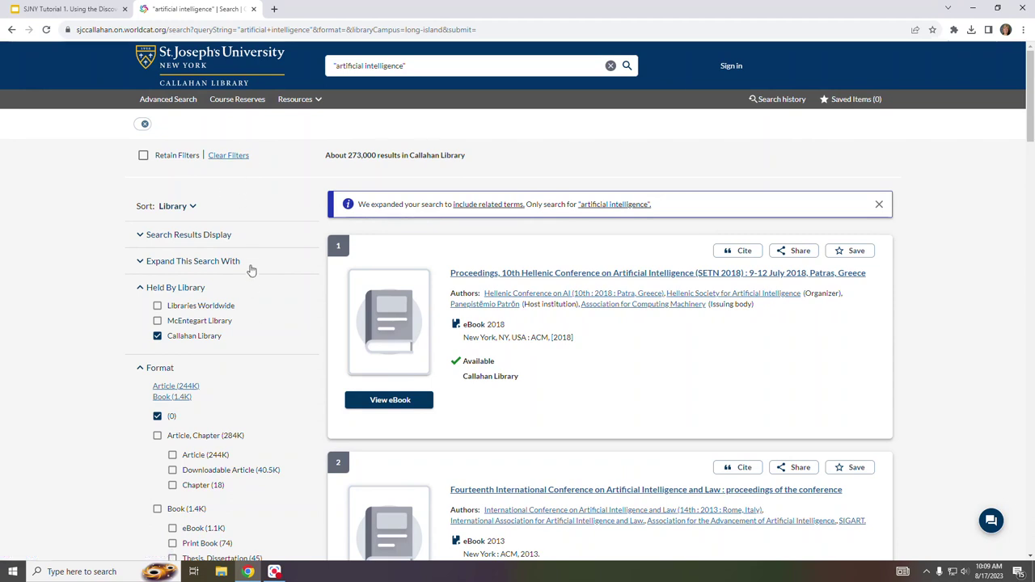
{"action": "scroll", "coordinate": [282, 320], "scroll_direction": "down", "scroll_amount": 2}
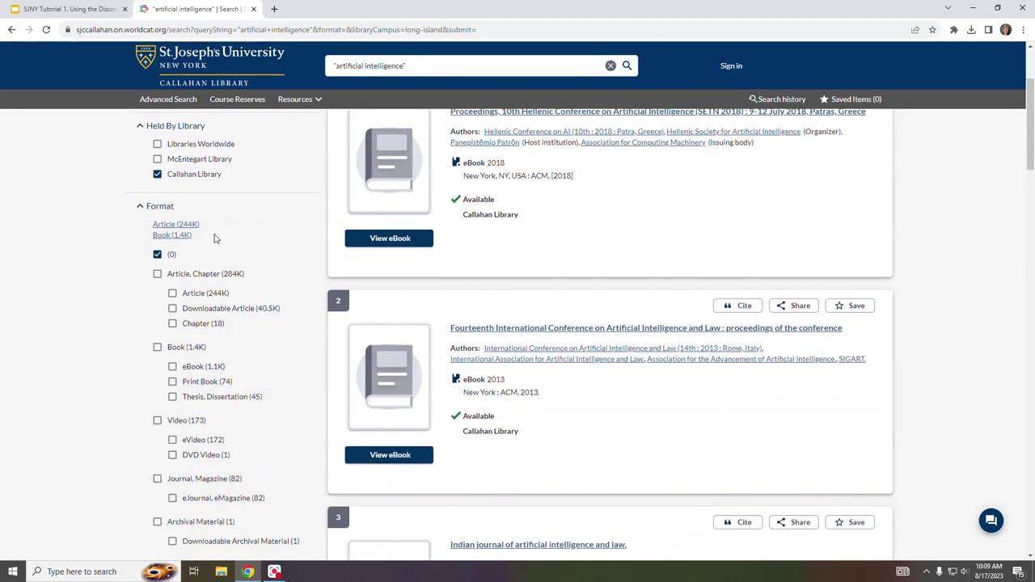
Step: Filter to Print Book and Last 5 Years, highlighting the resulting count of 21
{"action": "left_click", "coordinate": [173, 381]}
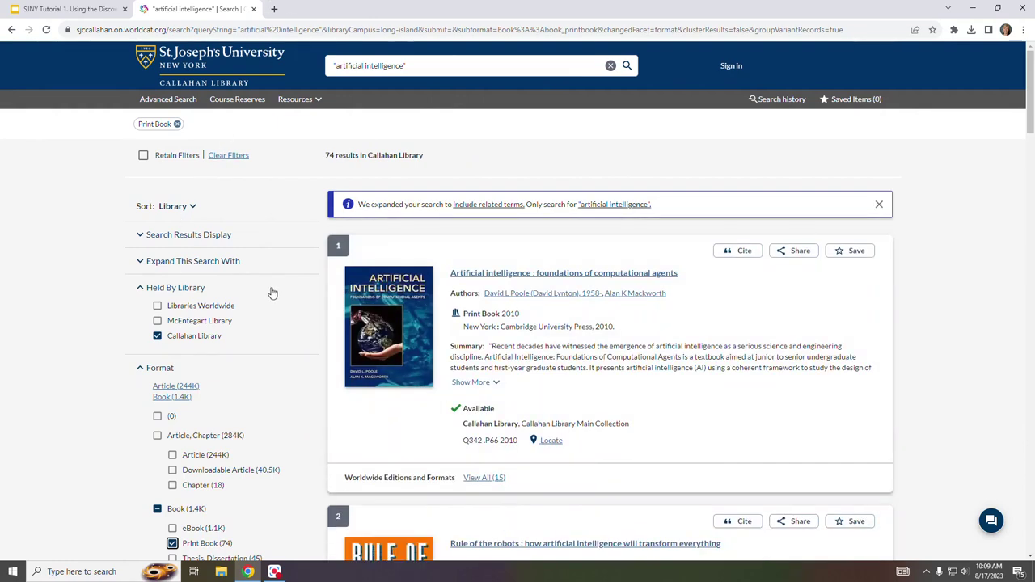
{"action": "scroll", "coordinate": [271, 291], "scroll_direction": "down", "scroll_amount": 3}
{"action": "scroll", "coordinate": [289, 298], "scroll_direction": "down", "scroll_amount": 2}
{"action": "scroll", "coordinate": [291, 298], "scroll_direction": "down", "scroll_amount": 3}
{"action": "scroll", "coordinate": [291, 298], "scroll_direction": "down", "scroll_amount": 2}
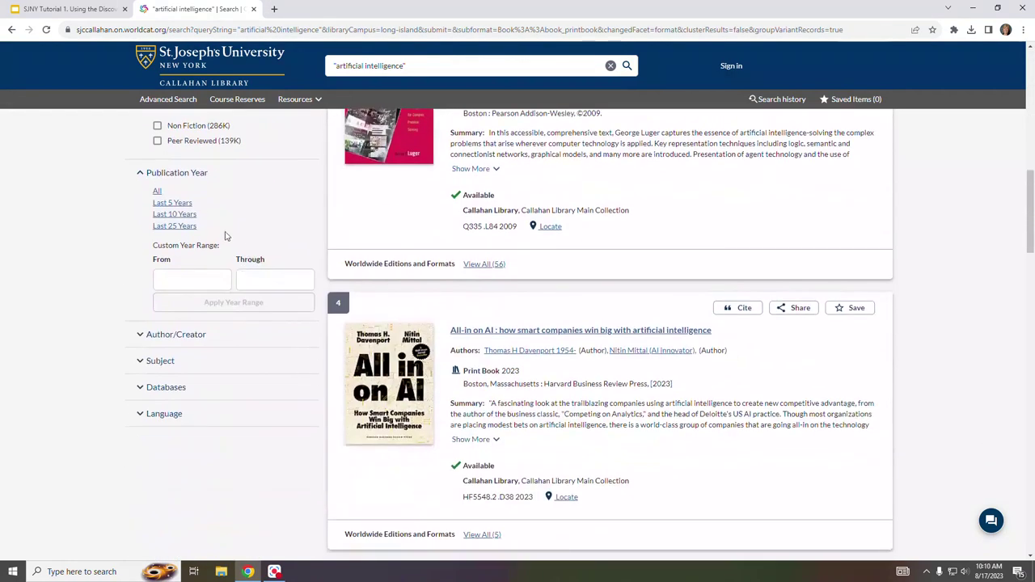
{"action": "left_click", "coordinate": [172, 204]}
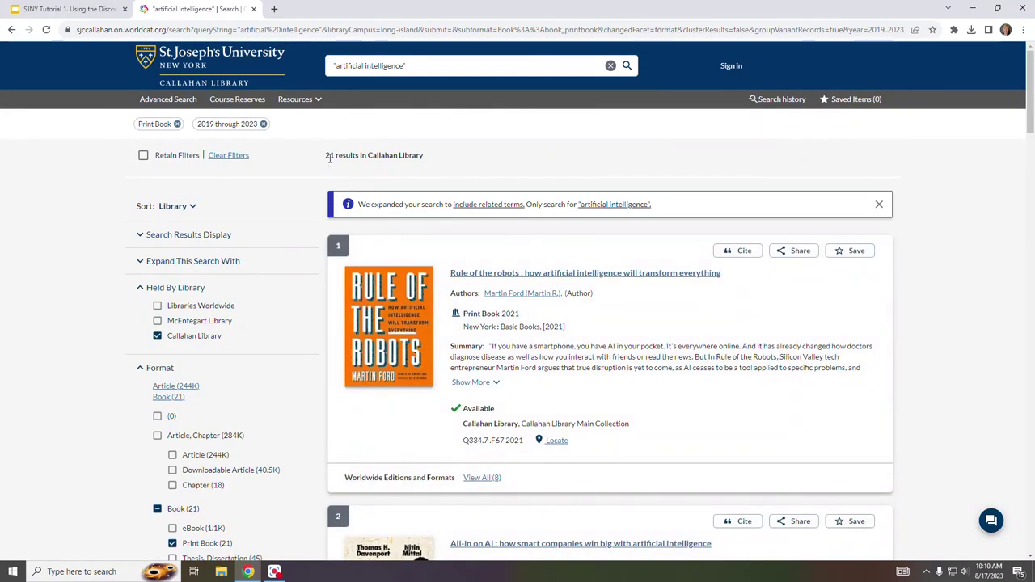
{"action": "mouse_move", "coordinate": [329, 158]}
{"action": "left_mouse_down"}
{"action": "mouse_move", "coordinate": [435, 150]}
{"action": "mouse_move", "coordinate": [324, 157]}
{"action": "left_mouse_up"}
{"action": "left_click", "coordinate": [423, 157]}
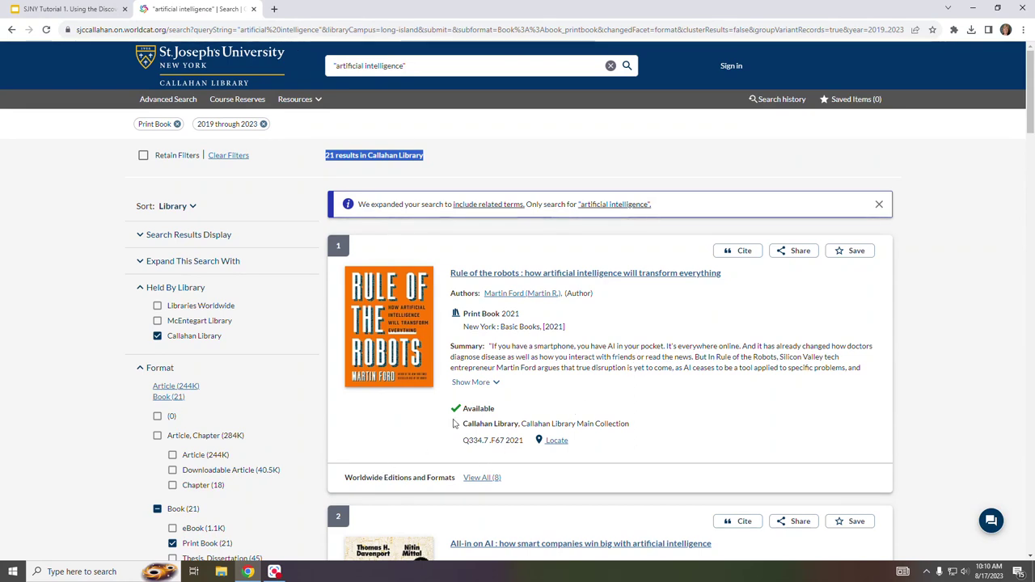
{"action": "left_click_drag", "start_coordinate": [462, 409], "coordinate": [652, 437]}
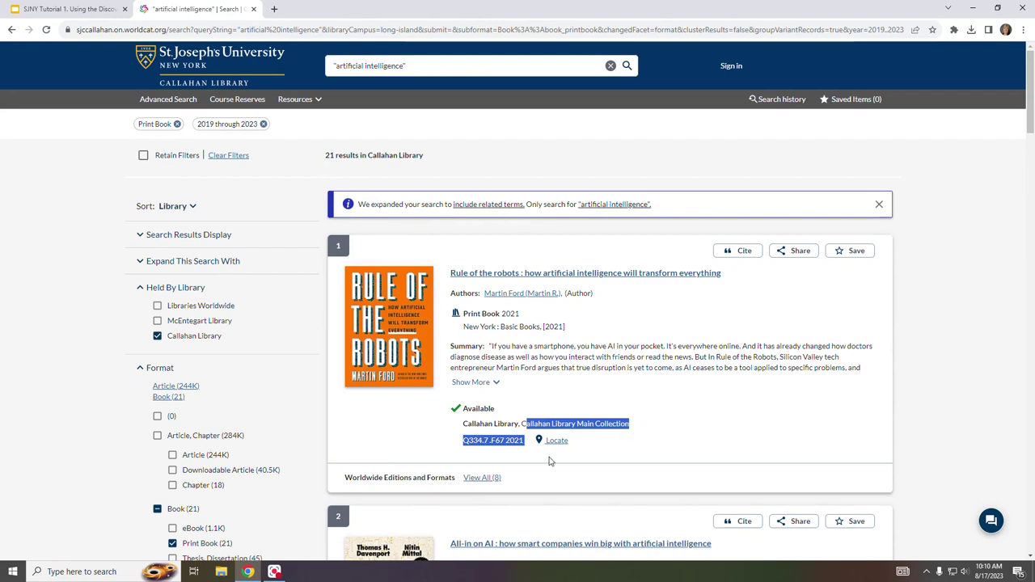
{"action": "left_click", "coordinate": [458, 448]}
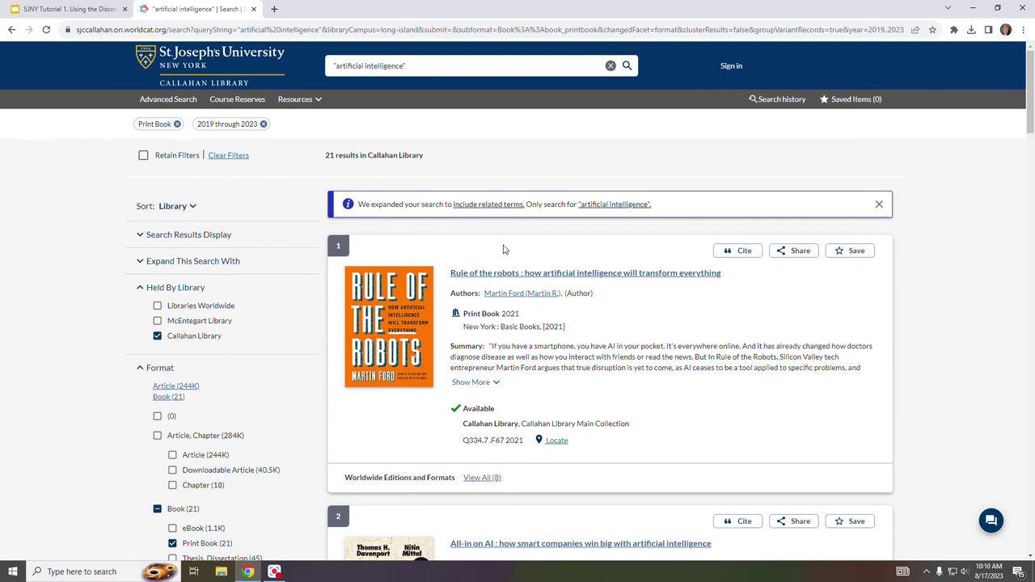
{"action": "left_click", "coordinate": [555, 441]}
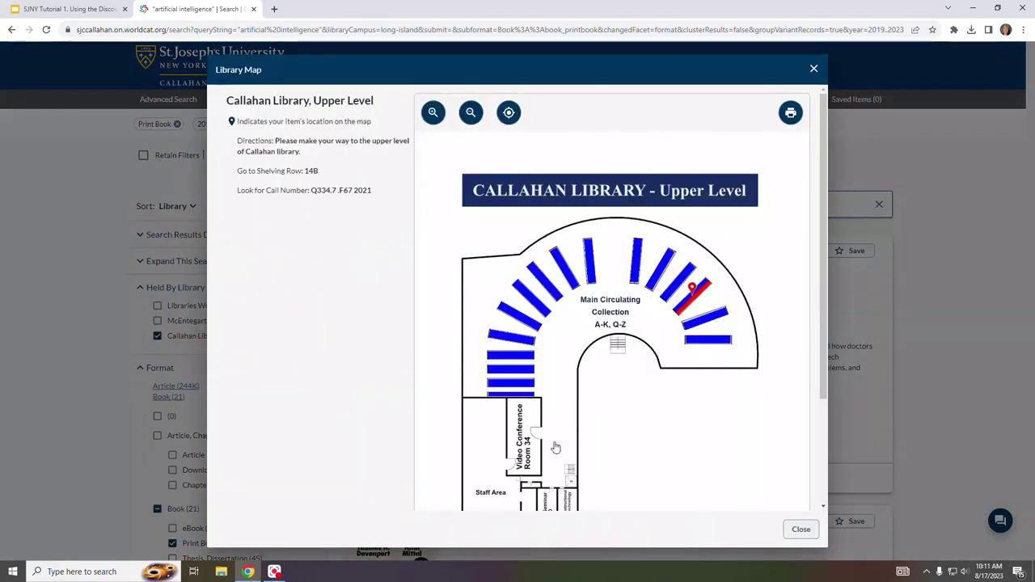
{"action": "left_click", "coordinate": [814, 69]}
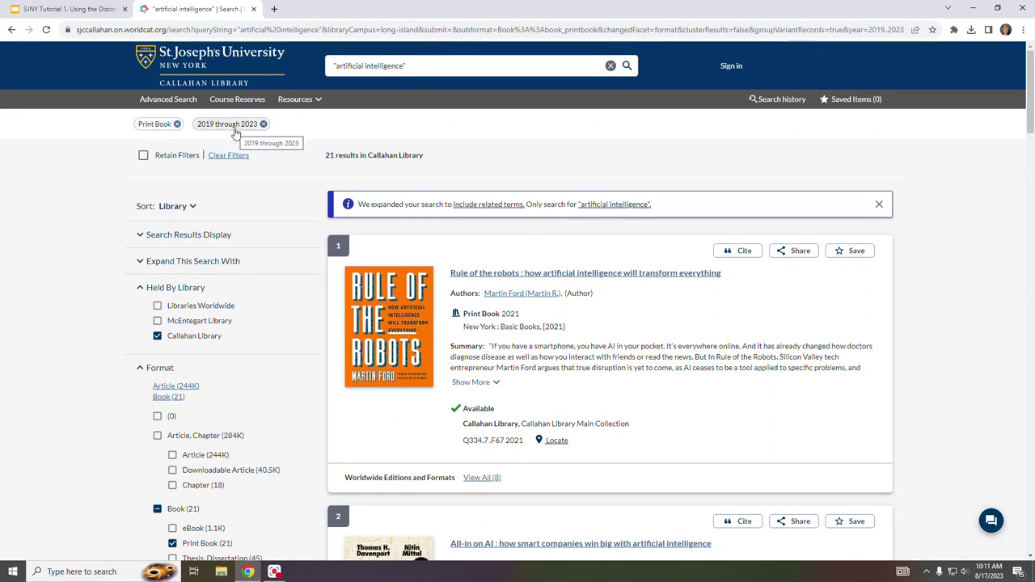
Step: Swap to eBook plus Last 5 Years filters (319 results), then clear all filters again
{"action": "left_click", "coordinate": [224, 159]}
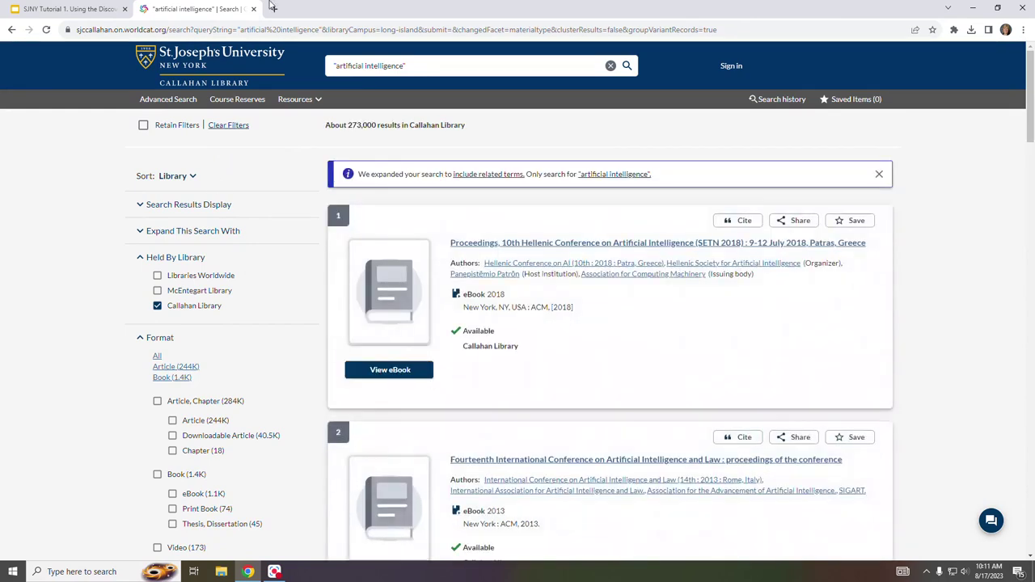
{"action": "scroll", "coordinate": [322, 301], "scroll_direction": "down", "scroll_amount": 1}
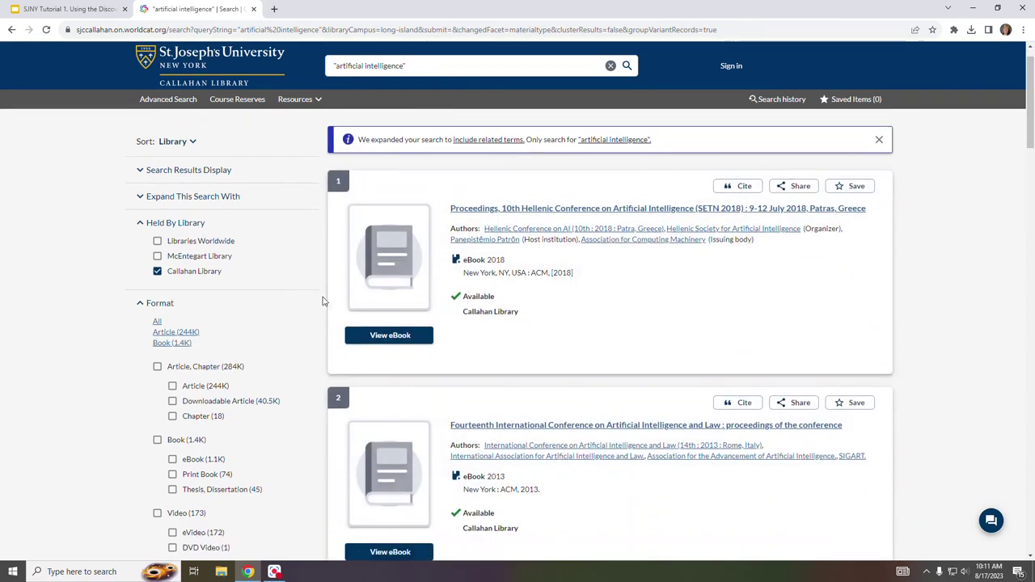
{"action": "scroll", "coordinate": [322, 301], "scroll_direction": "down", "scroll_amount": 5}
{"action": "left_click", "coordinate": [172, 279]}
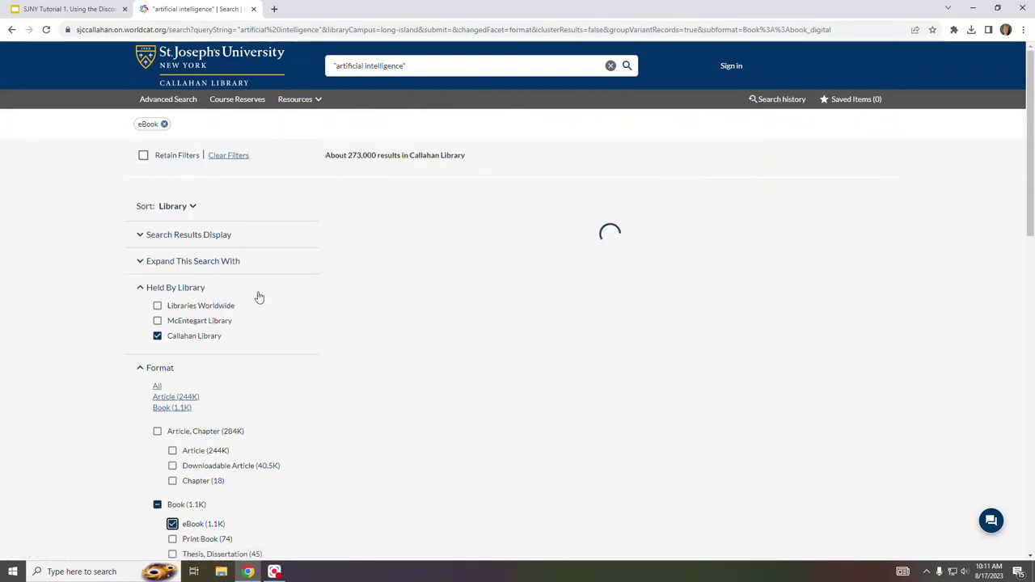
{"action": "scroll", "coordinate": [256, 269], "scroll_direction": "down", "scroll_amount": 5}
{"action": "scroll", "coordinate": [257, 267], "scroll_direction": "down", "scroll_amount": 2}
{"action": "scroll", "coordinate": [257, 266], "scroll_direction": "down", "scroll_amount": 3}
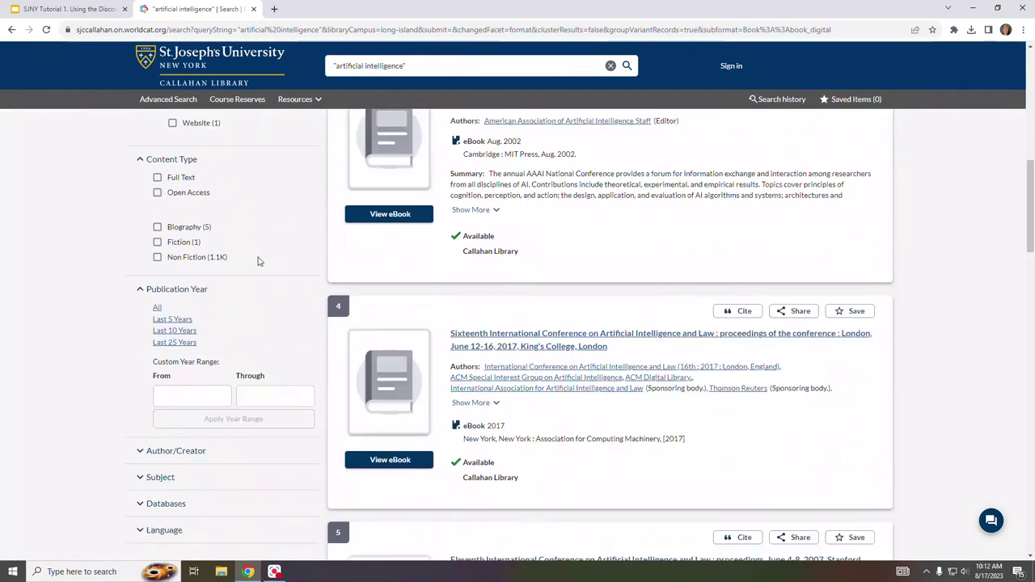
{"action": "left_click", "coordinate": [173, 292]}
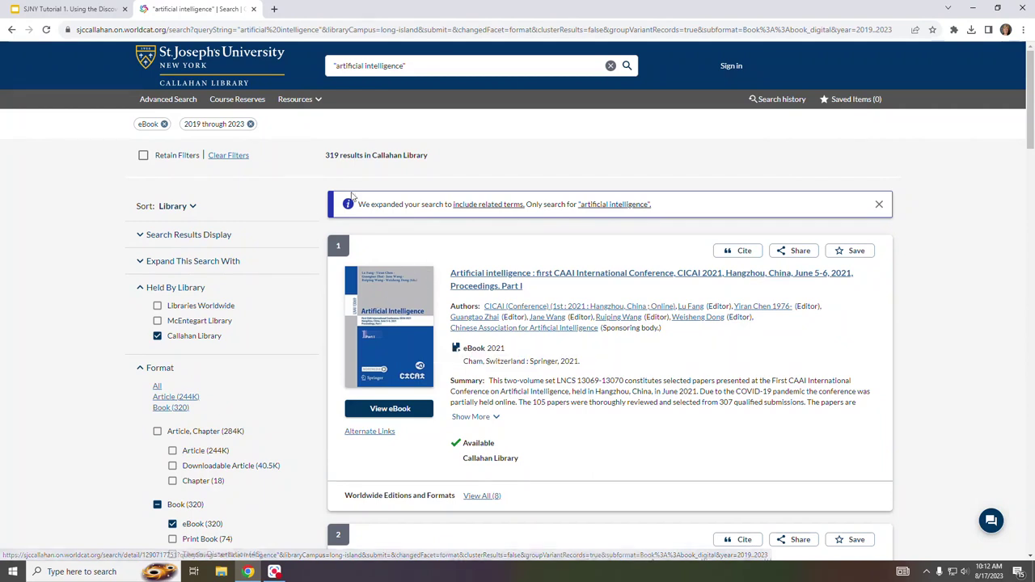
{"action": "left_click", "coordinate": [233, 156]}
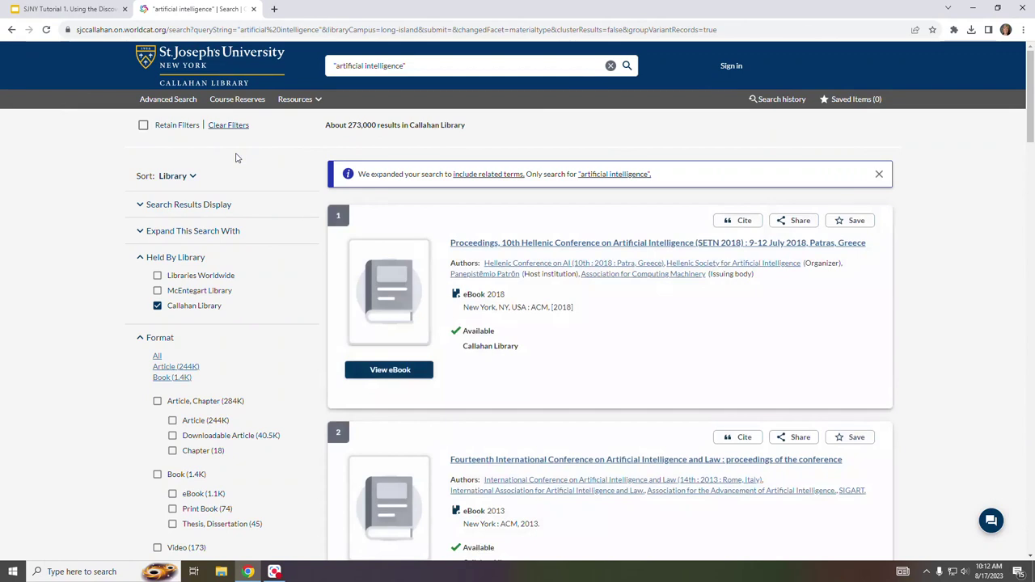
Step: Apply Article, Full Text, Peer Reviewed and Last 5 Years filters, about 55,300 results
{"action": "scroll", "coordinate": [283, 360], "scroll_direction": "down", "scroll_amount": 3}
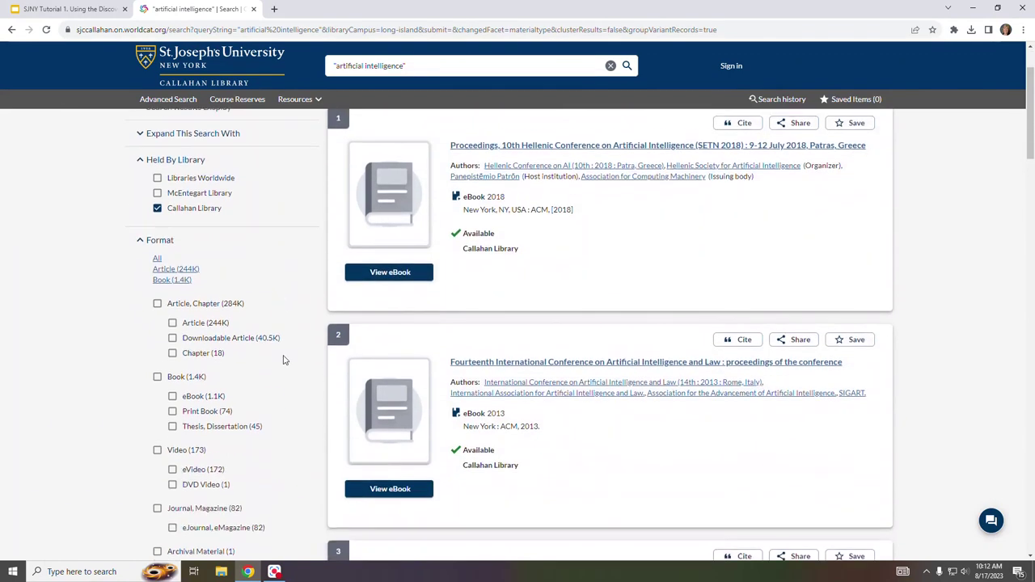
{"action": "left_click", "coordinate": [172, 205]}
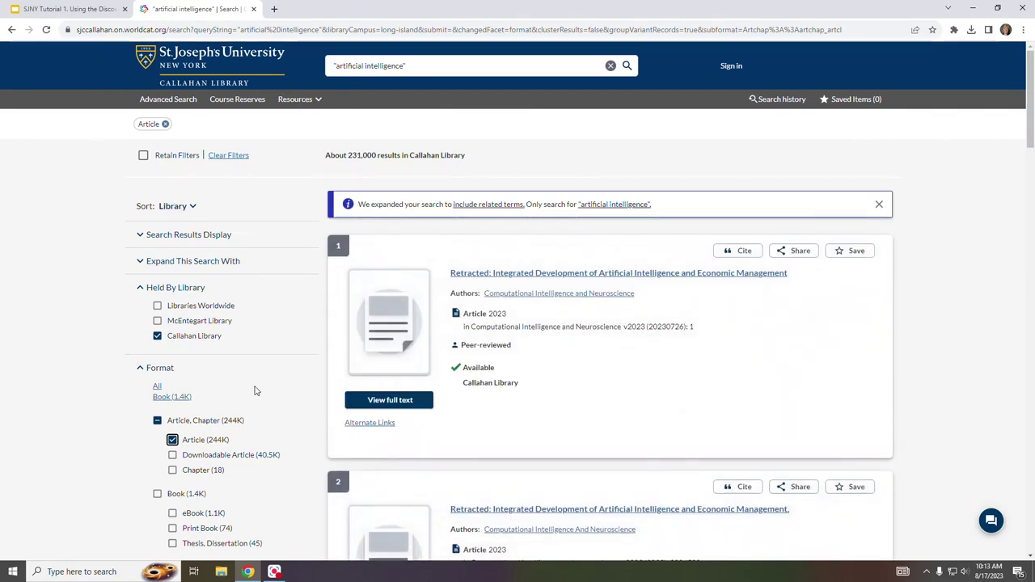
{"action": "scroll", "coordinate": [255, 391], "scroll_direction": "down", "scroll_amount": 2}
{"action": "scroll", "coordinate": [255, 391], "scroll_direction": "down", "scroll_amount": 2}
{"action": "scroll", "coordinate": [259, 355], "scroll_direction": "down", "scroll_amount": 2}
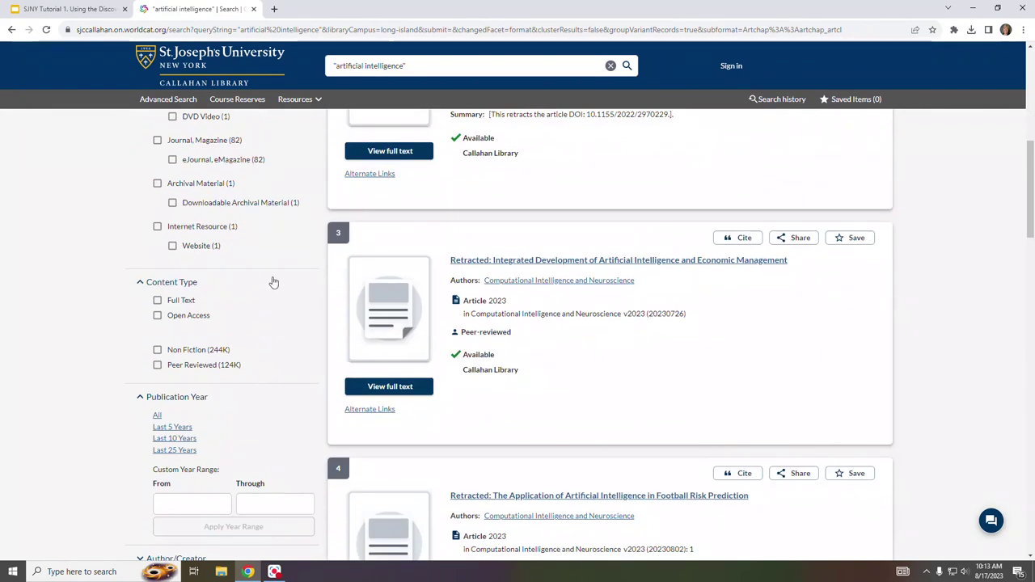
{"action": "left_click", "coordinate": [158, 300]}
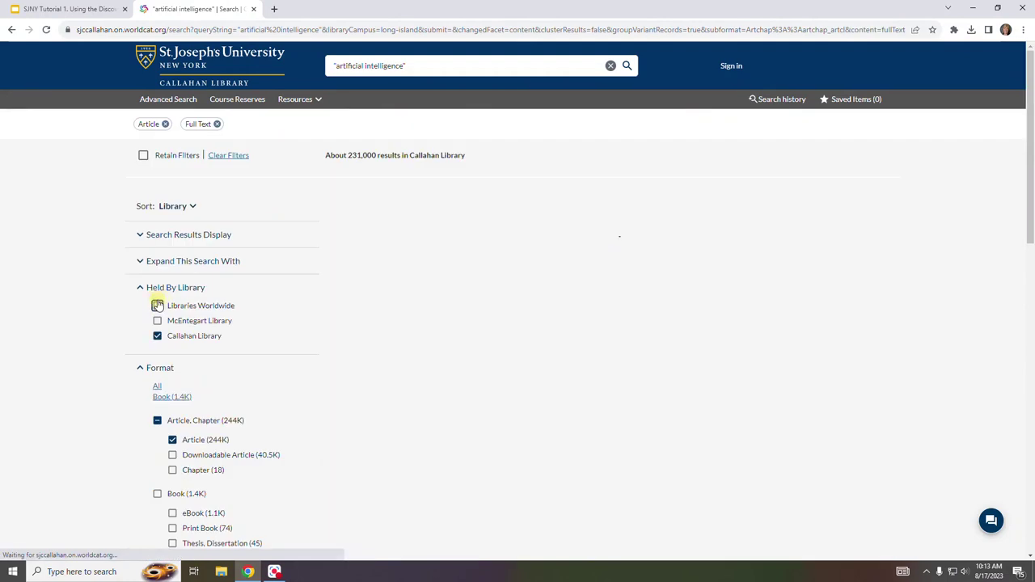
{"action": "scroll", "coordinate": [286, 409], "scroll_direction": "down", "scroll_amount": 3}
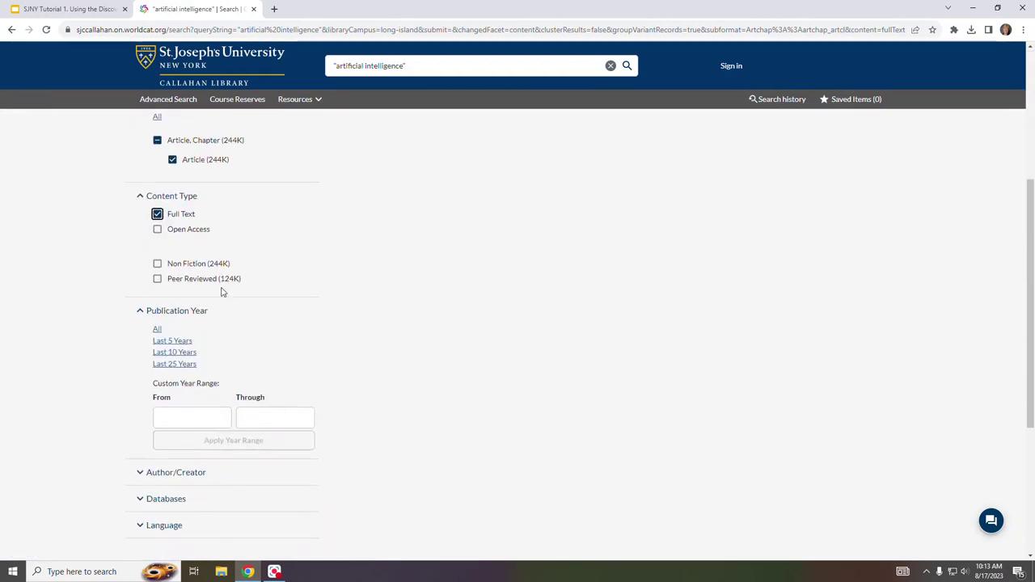
{"action": "left_click", "coordinate": [157, 279]}
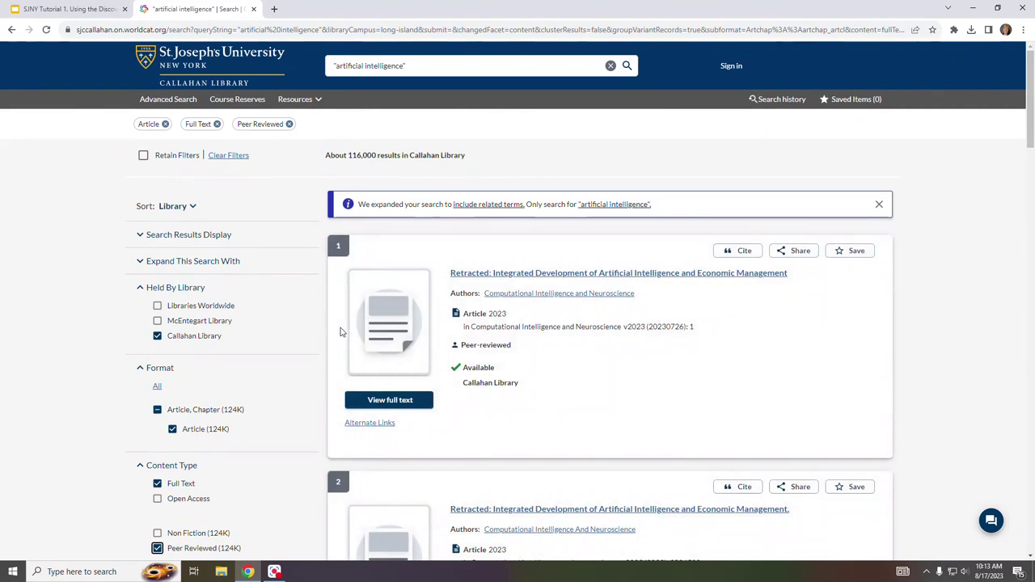
{"action": "scroll", "coordinate": [266, 374], "scroll_direction": "down", "scroll_amount": 4}
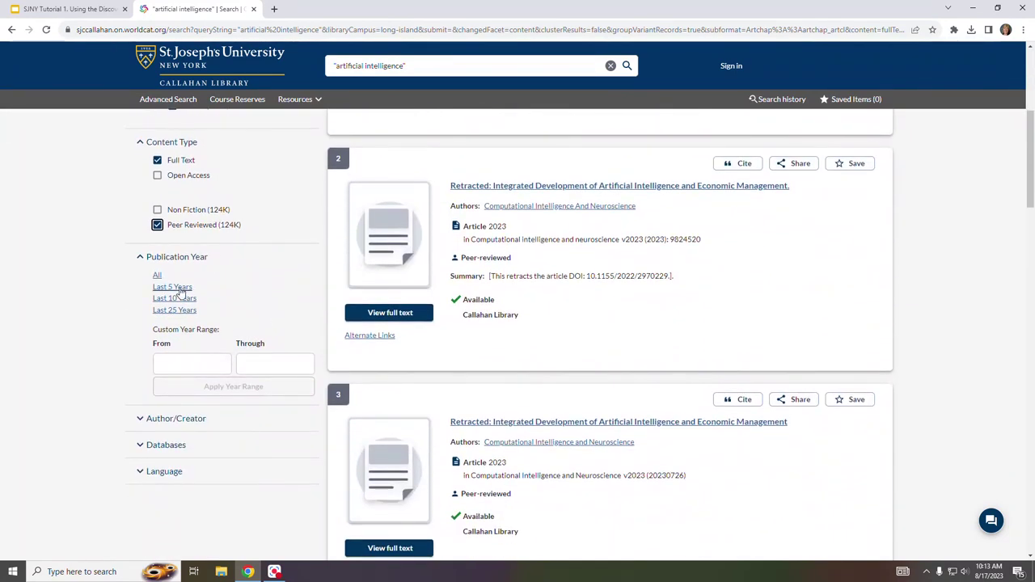
{"action": "left_click", "coordinate": [180, 289]}
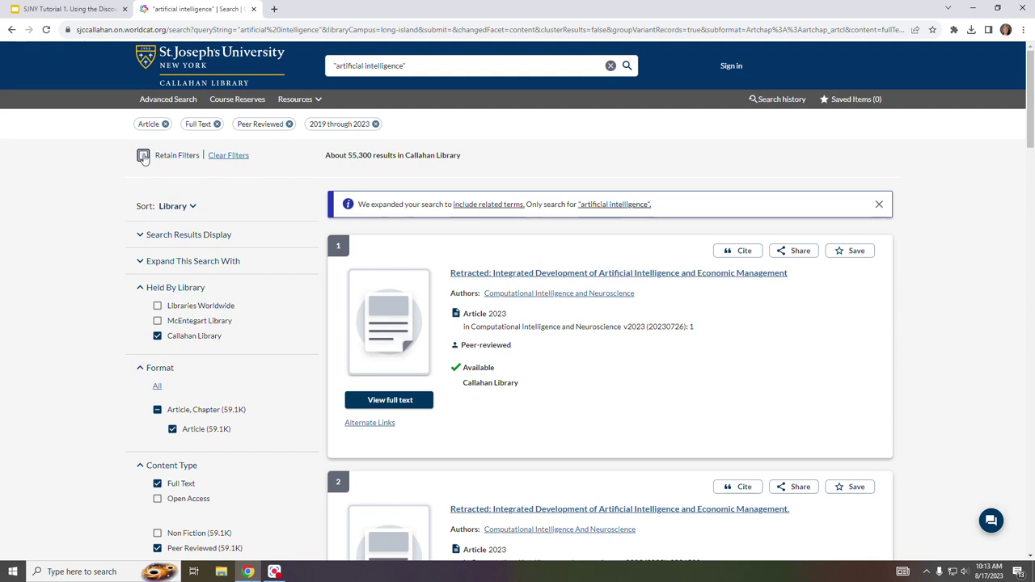
Step: Retain filters and extend the query with 'AND marketing', narrowing to about 2,200 results
{"action": "left_click", "coordinate": [144, 155]}
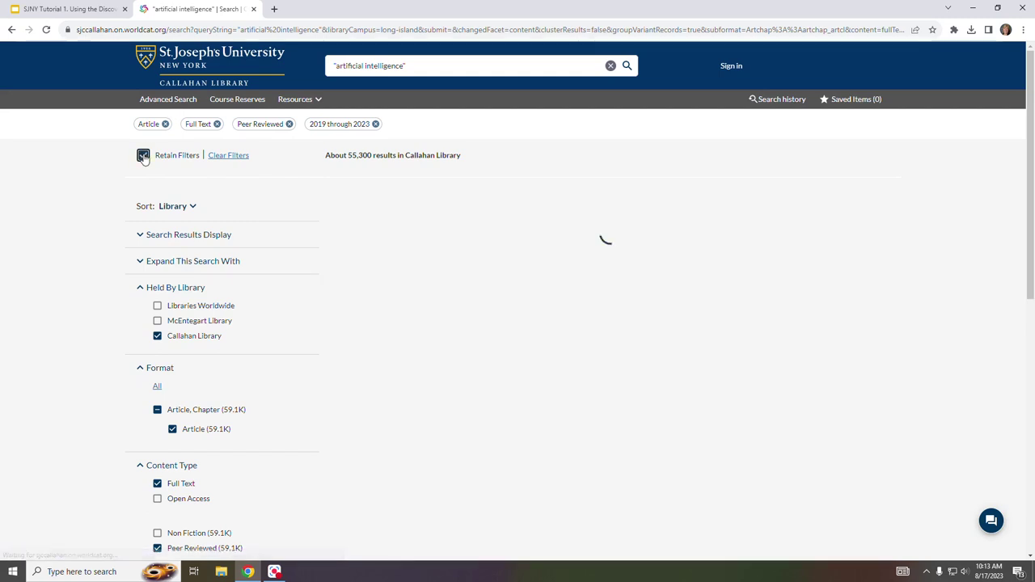
{"action": "left_click", "coordinate": [461, 65]}
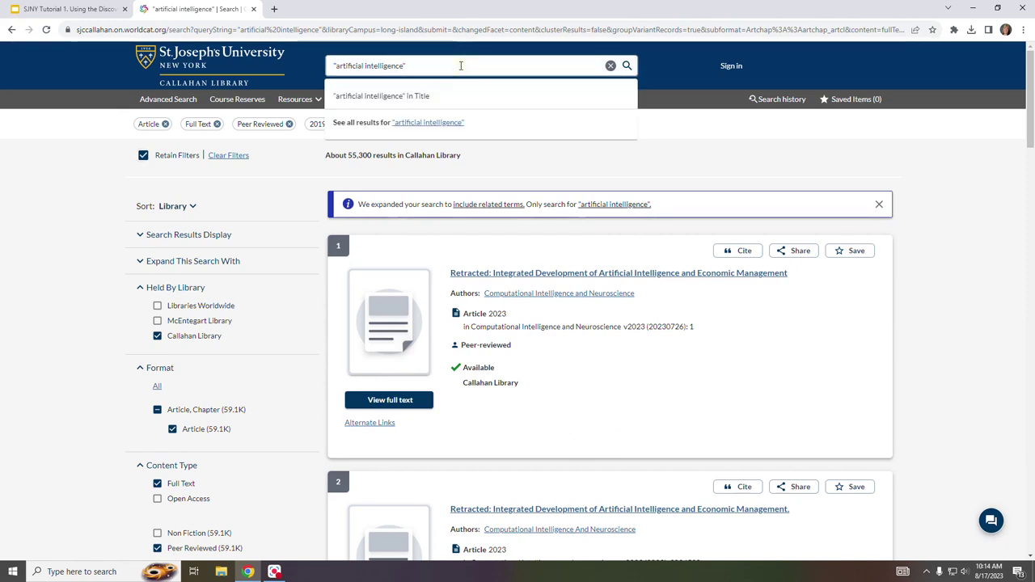
{"action": "type", "text": " AND"}
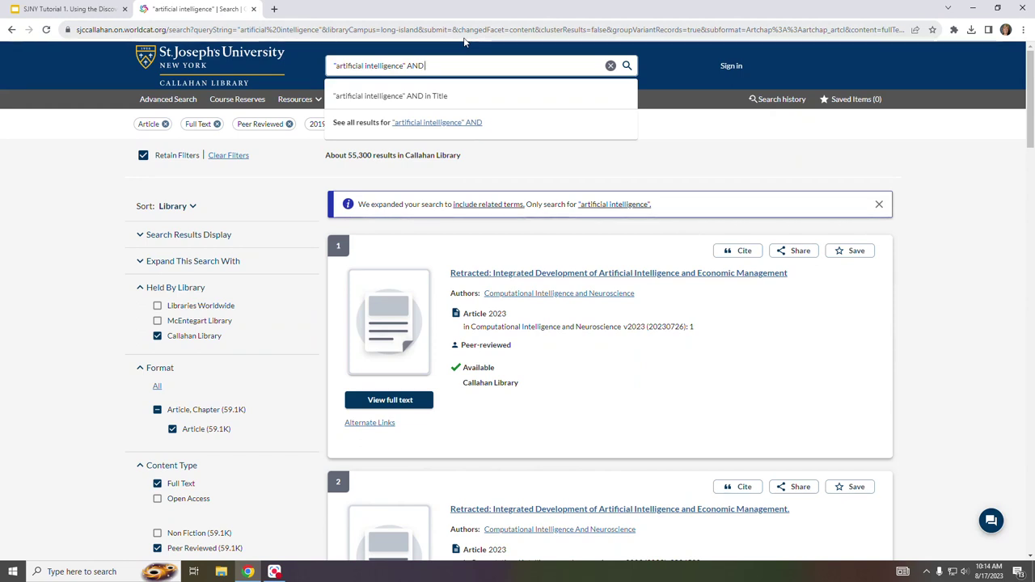
{"action": "type", "text": " marketing"}
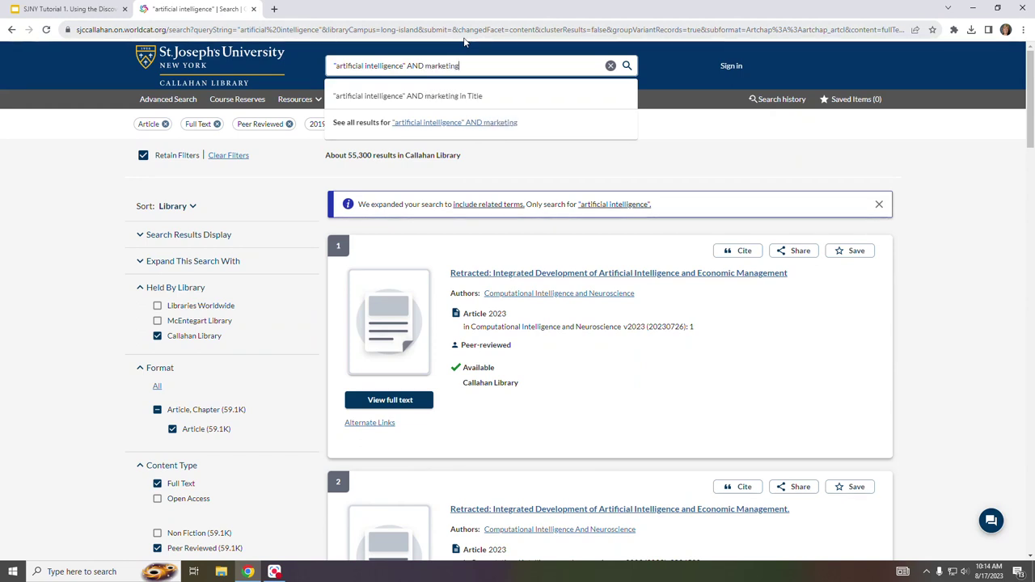
{"action": "left_click", "coordinate": [628, 66]}
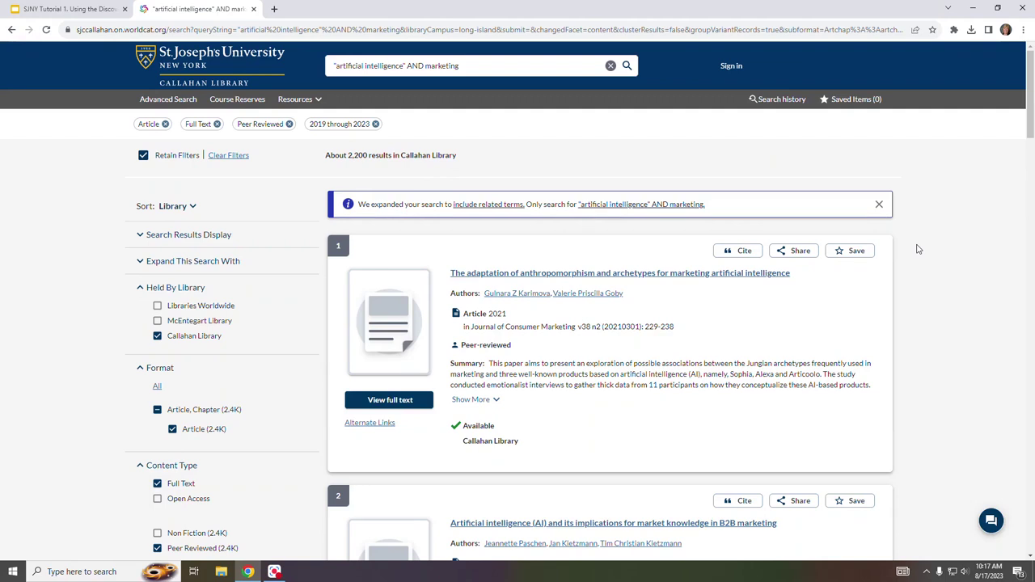
Step: Open result 4, the 2020 article 'A strategic framework for artificial intelligence in marketing'
{"action": "scroll", "coordinate": [918, 252], "scroll_direction": "down", "scroll_amount": 2}
{"action": "scroll", "coordinate": [918, 249], "scroll_direction": "down", "scroll_amount": 2}
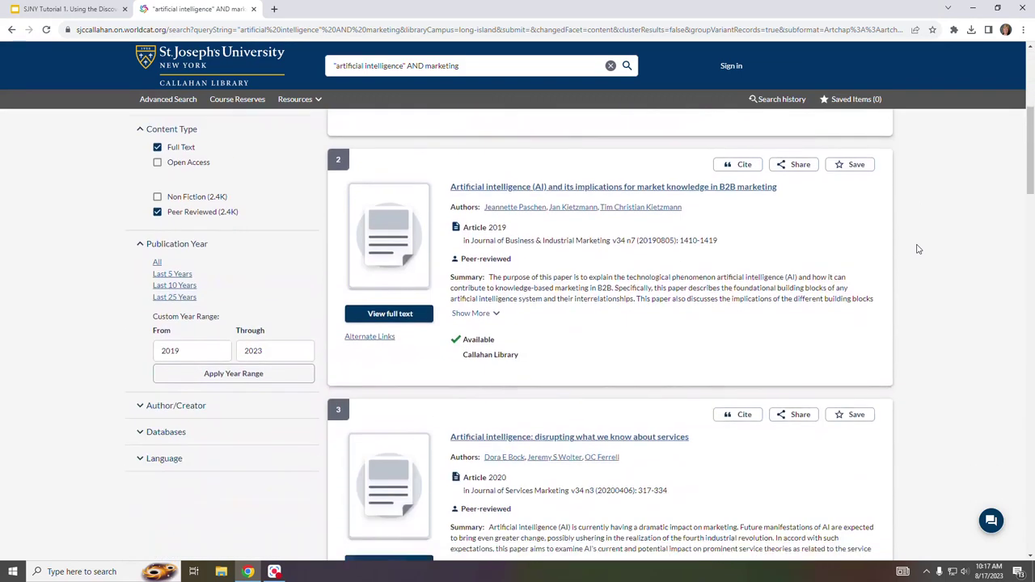
{"action": "scroll", "coordinate": [918, 249], "scroll_direction": "down", "scroll_amount": 3}
{"action": "scroll", "coordinate": [918, 249], "scroll_direction": "down", "scroll_amount": 2}
{"action": "scroll", "coordinate": [918, 249], "scroll_direction": "down", "scroll_amount": 2}
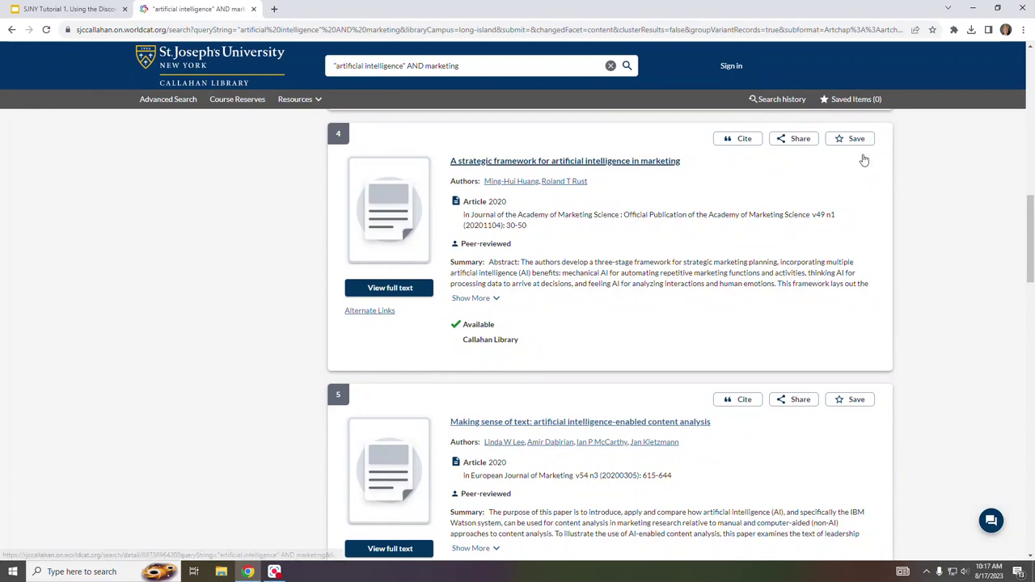
{"action": "left_click", "coordinate": [502, 164]}
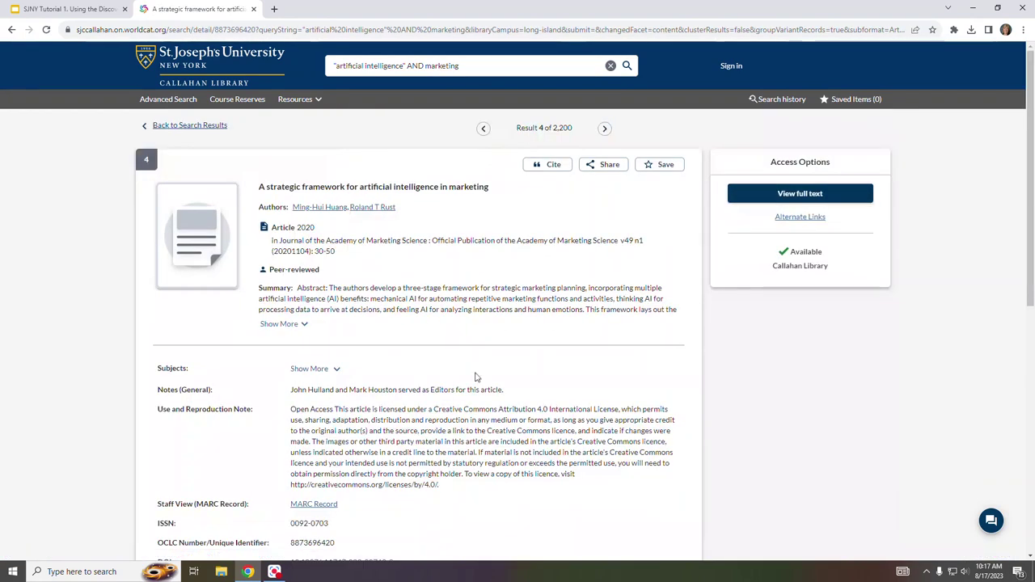
Step: Show the article's full-text links from EBSCOhost, ProQuest and Gale
{"action": "scroll", "coordinate": [511, 376], "scroll_direction": "down", "scroll_amount": 1}
{"action": "scroll", "coordinate": [558, 360], "scroll_direction": "up", "scroll_amount": 1}
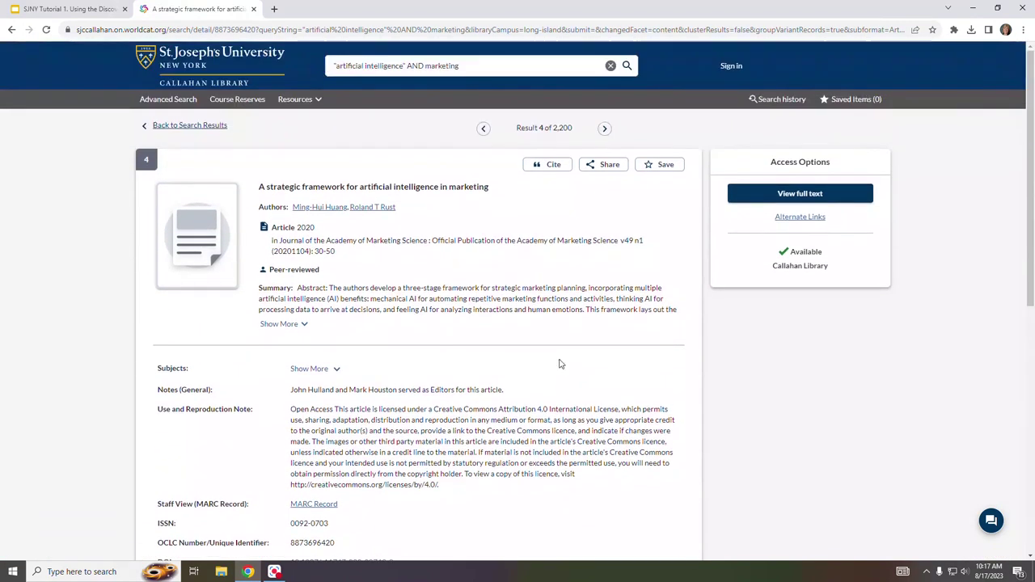
{"action": "left_click", "coordinate": [828, 198]}
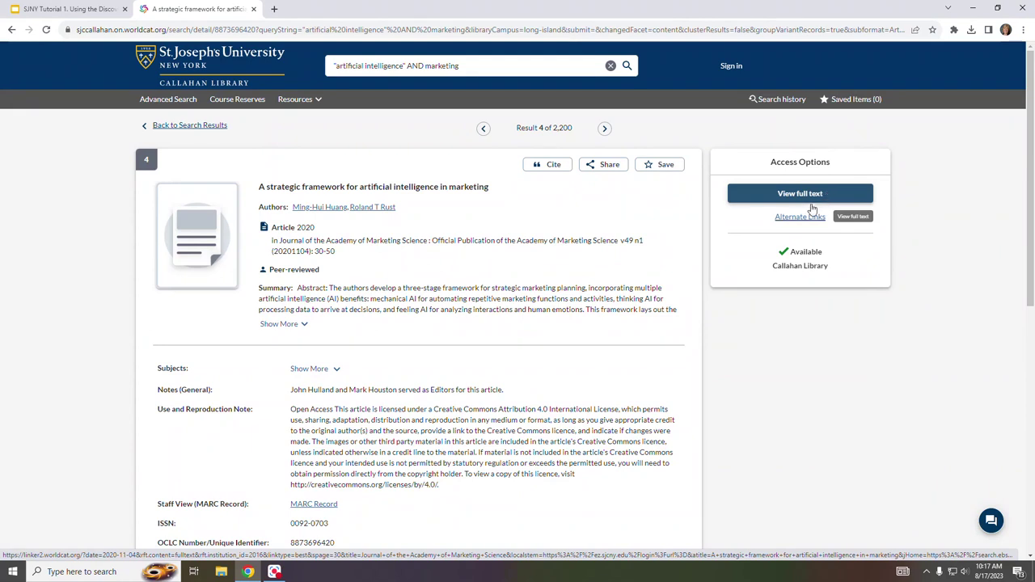
{"action": "left_click", "coordinate": [818, 199]}
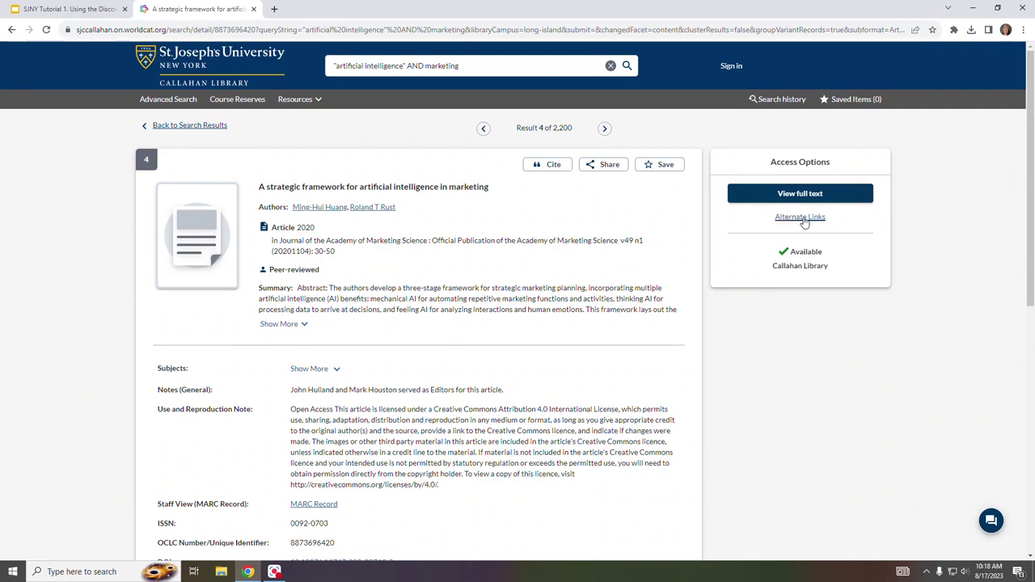
{"action": "left_click", "coordinate": [800, 216]}
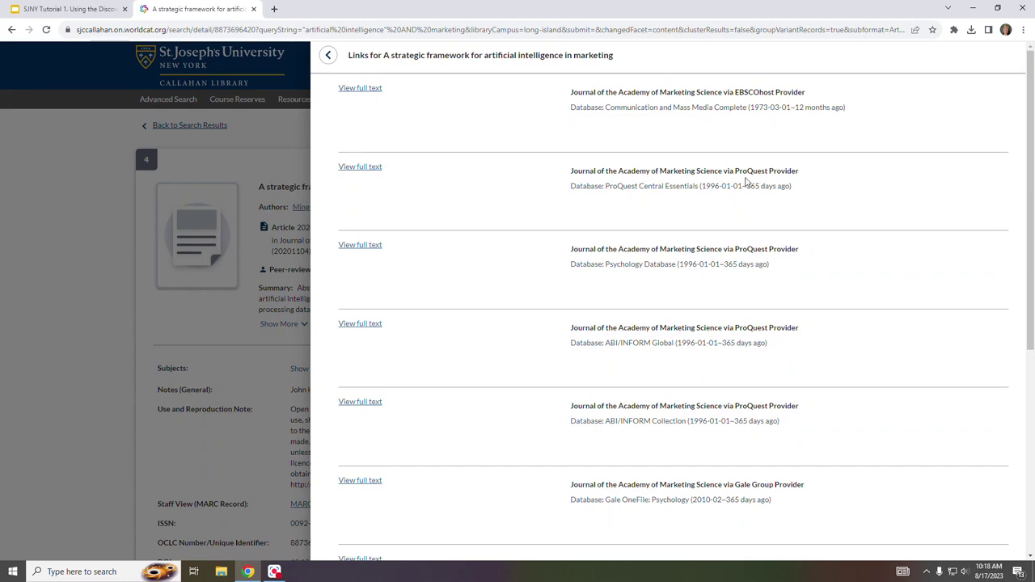
{"action": "left_click_drag", "start_coordinate": [846, 107], "coordinate": [747, 109]}
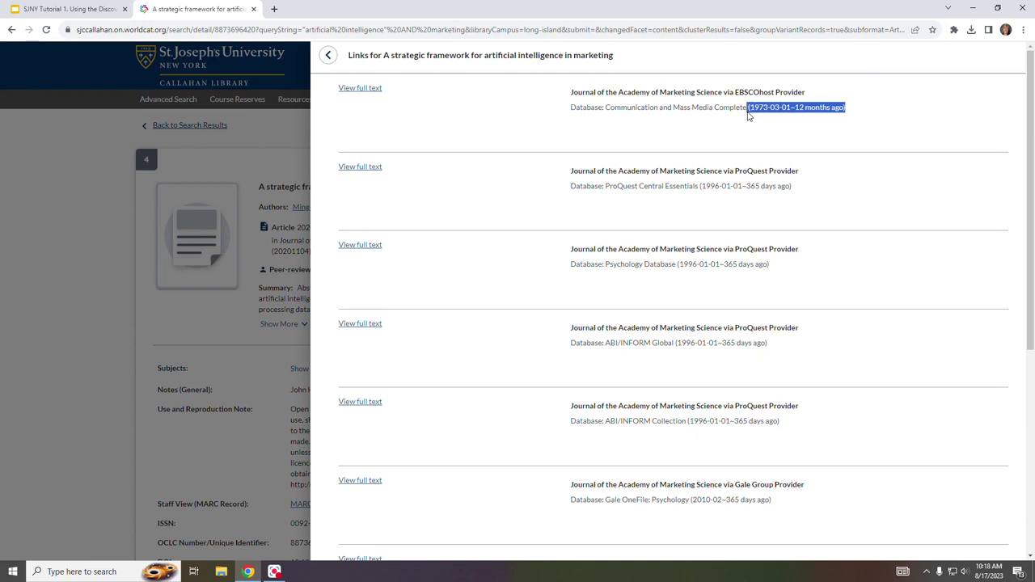
{"action": "left_click_drag", "start_coordinate": [792, 187], "coordinate": [700, 195]}
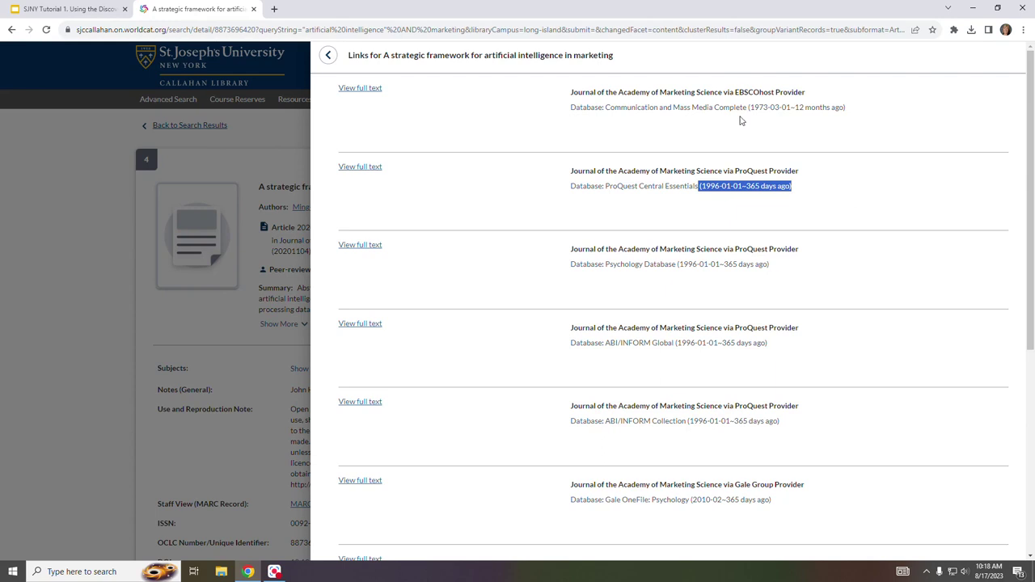
{"action": "left_click", "coordinate": [329, 56]}
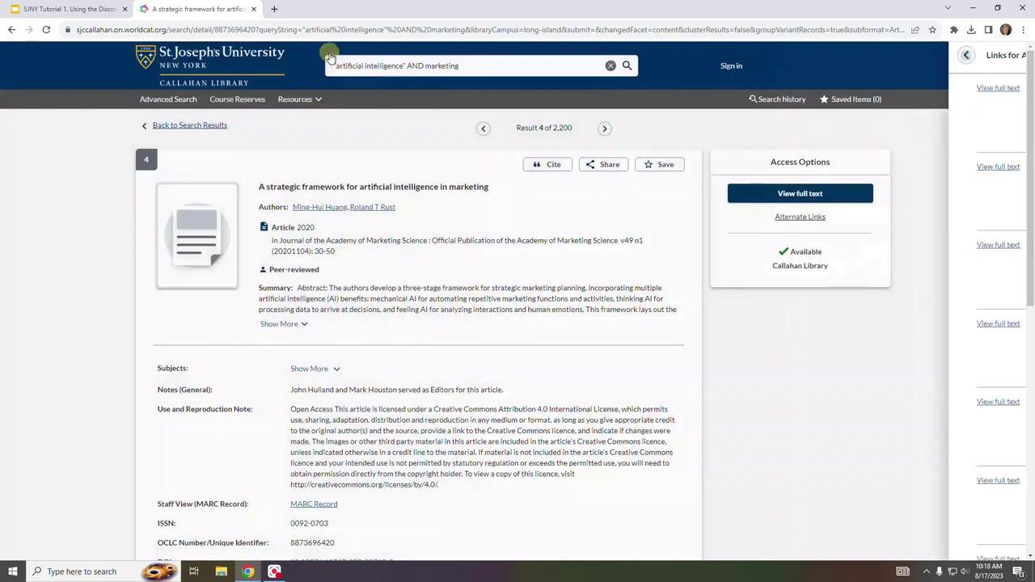
Step: Return to results, clear all filters, and limit the combined search to eVideo
{"action": "left_click", "coordinate": [192, 126]}
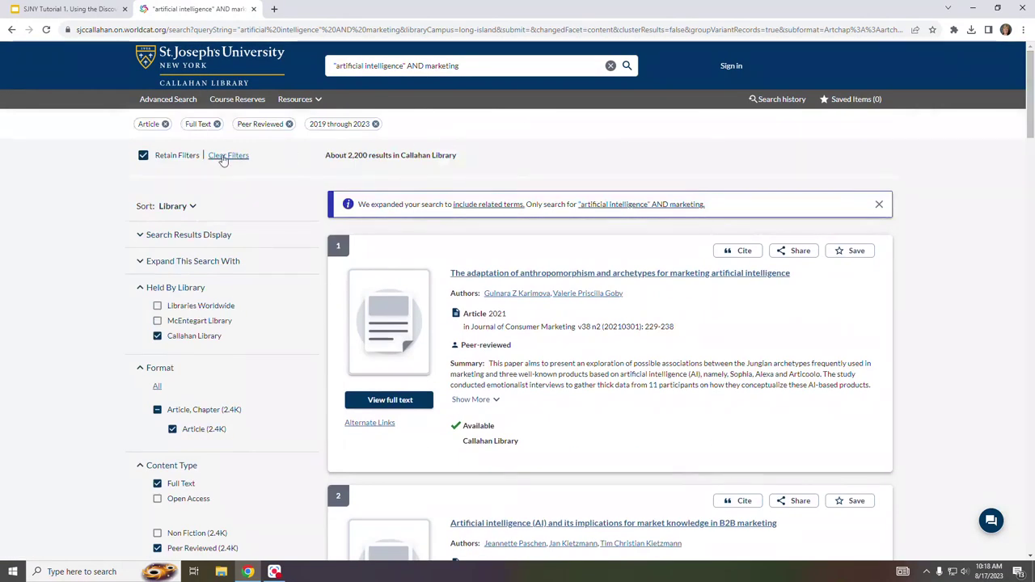
{"action": "left_click", "coordinate": [224, 156]}
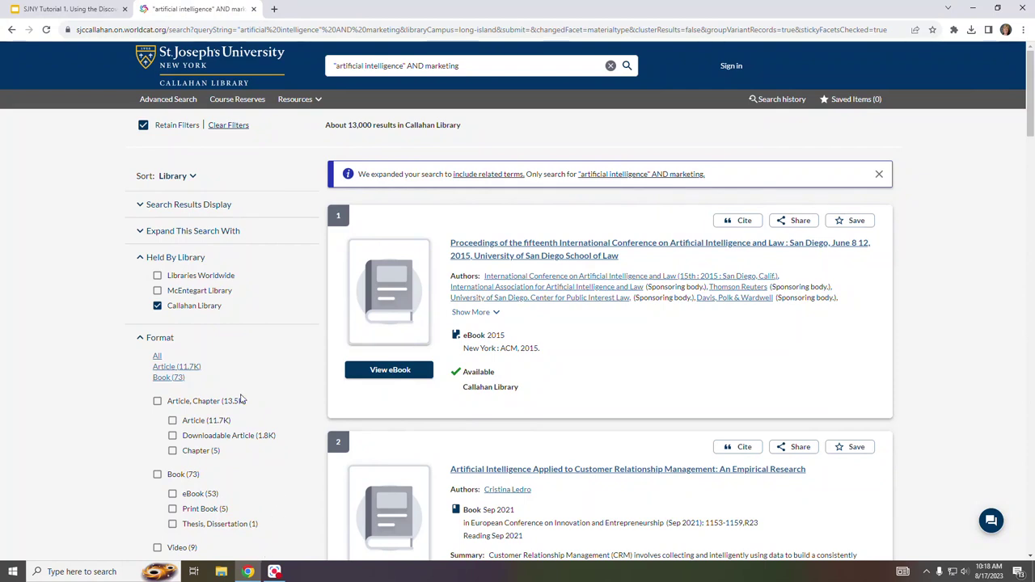
{"action": "scroll", "coordinate": [265, 397], "scroll_direction": "down", "scroll_amount": 1}
{"action": "scroll", "coordinate": [265, 397], "scroll_direction": "down", "scroll_amount": 3}
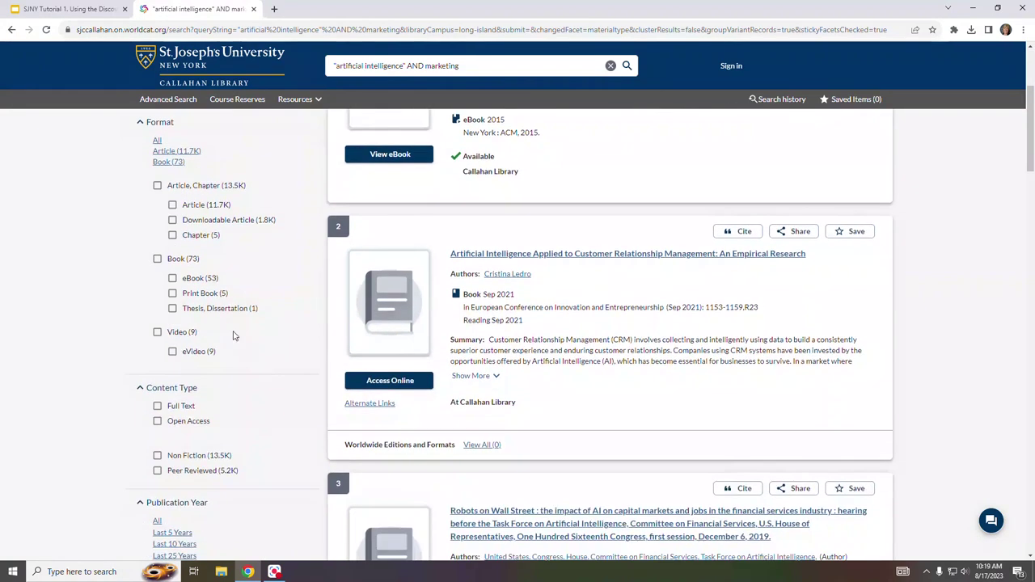
{"action": "left_click", "coordinate": [173, 352]}
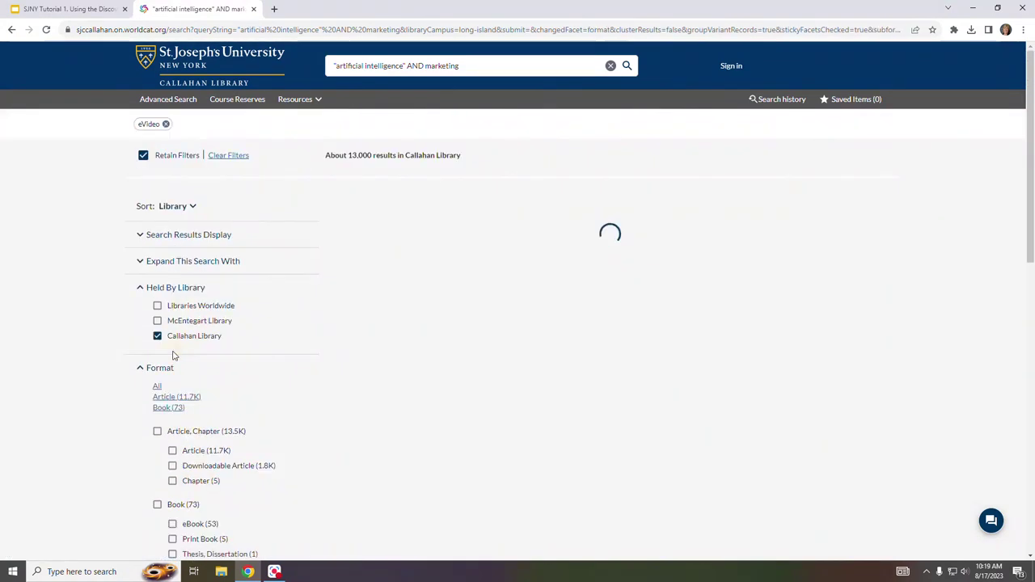